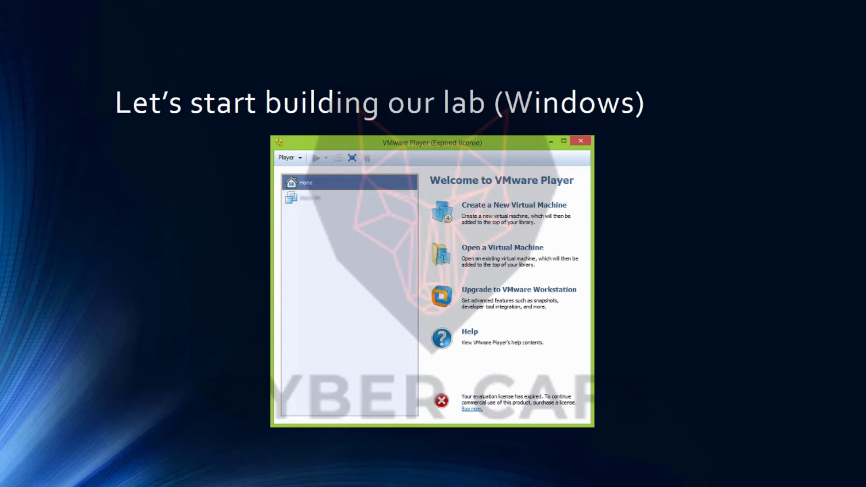
{"action": "key", "text": "Right"}
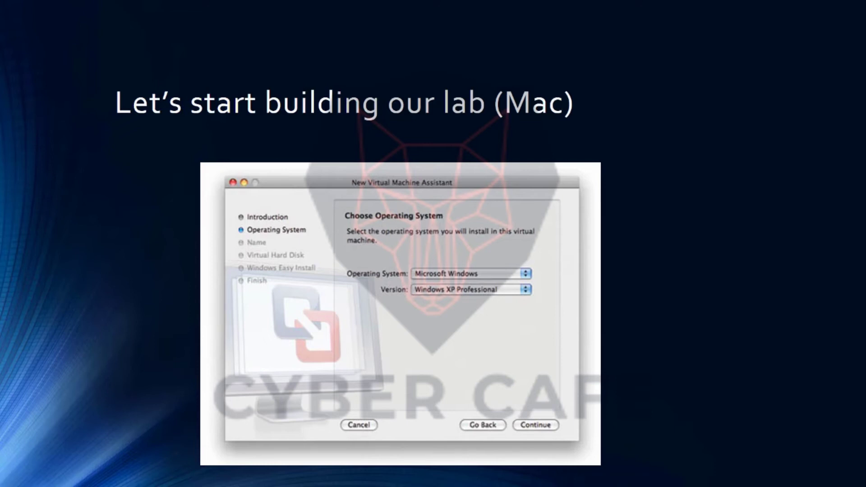
{"action": "key", "text": "Right"}
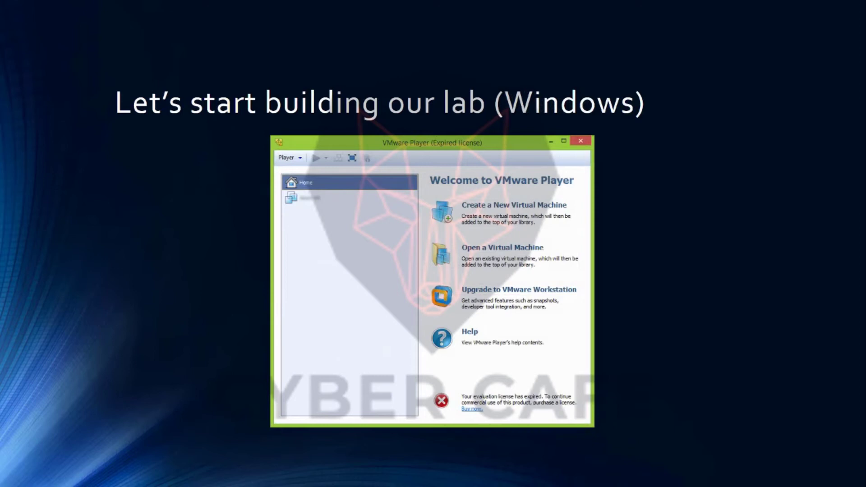
{"action": "key", "text": "Right"}
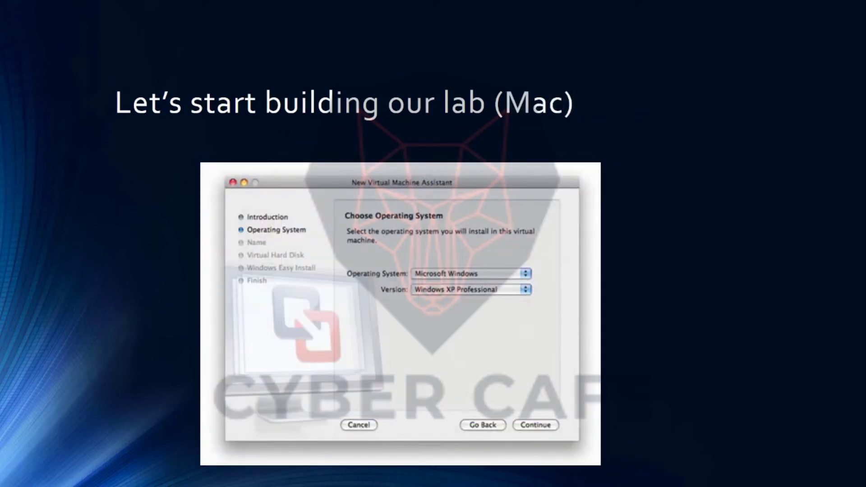
{"action": "key", "text": "Right"}
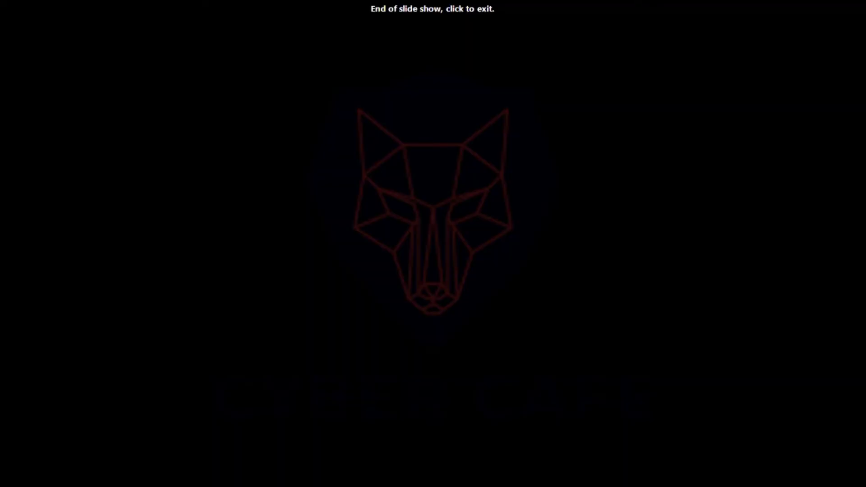
{"action": "key", "text": "Right"}
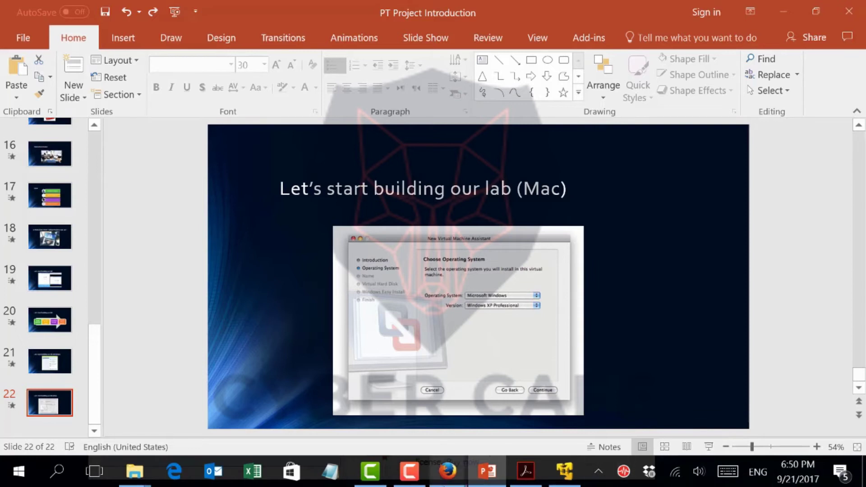
Switch to the Firefox window showing Google and search for "download vmware player"
{"action": "mouse_move", "coordinate": [447, 471]}
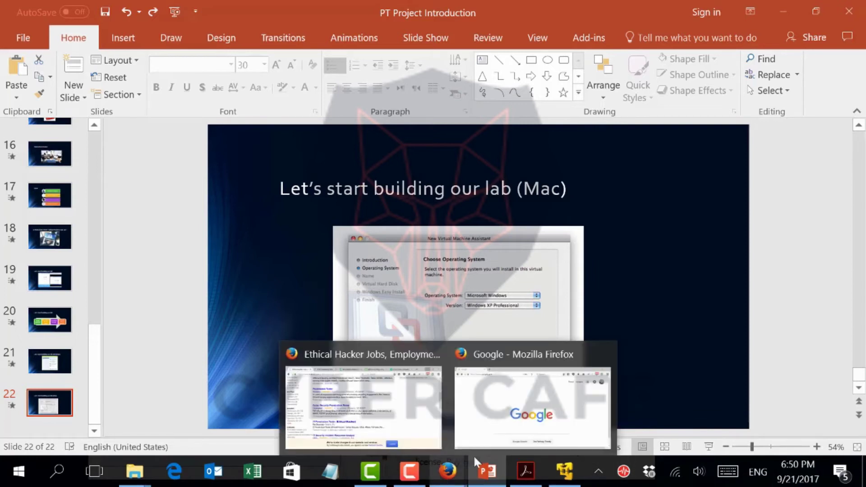
{"action": "left_click", "coordinate": [512, 429]}
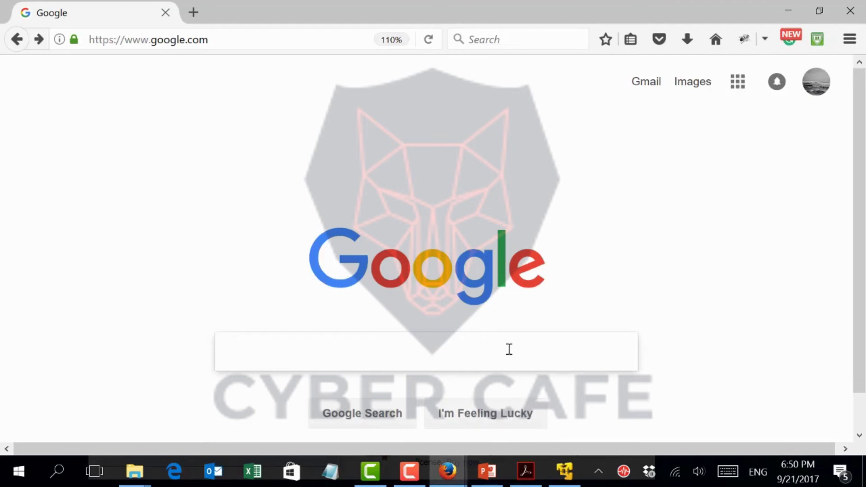
{"action": "type", "text": "d"}
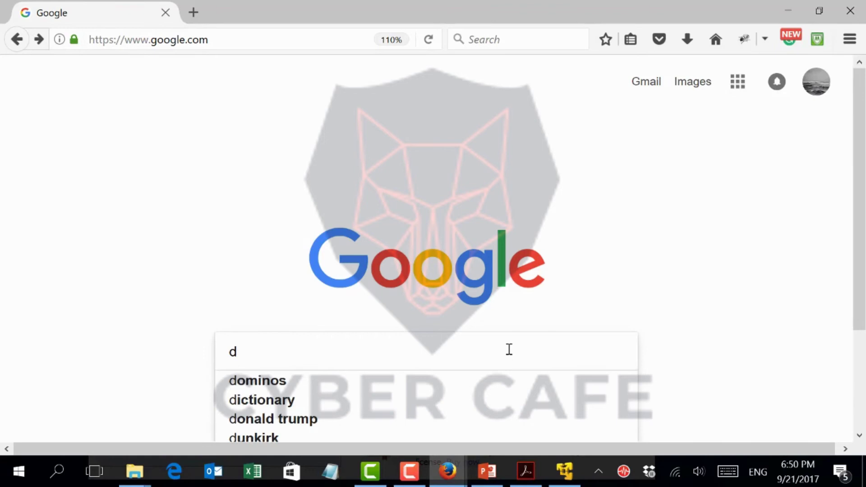
{"action": "type", "text": "ownl"}
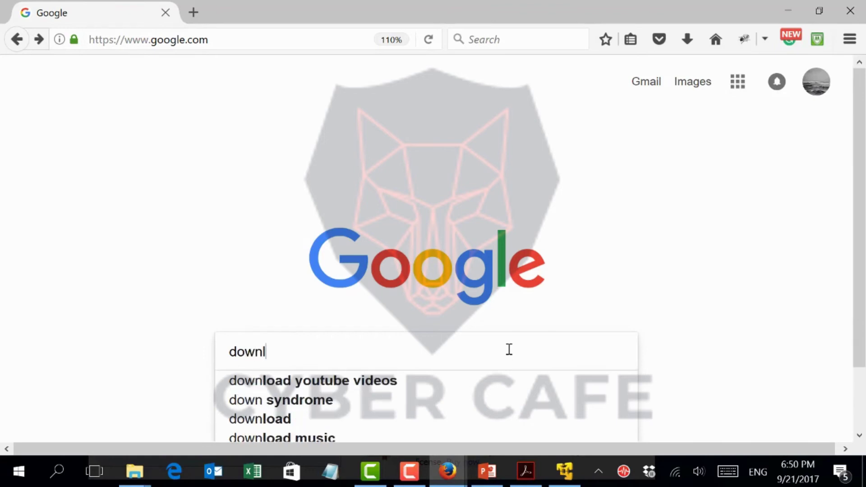
{"action": "type", "text": "oad"}
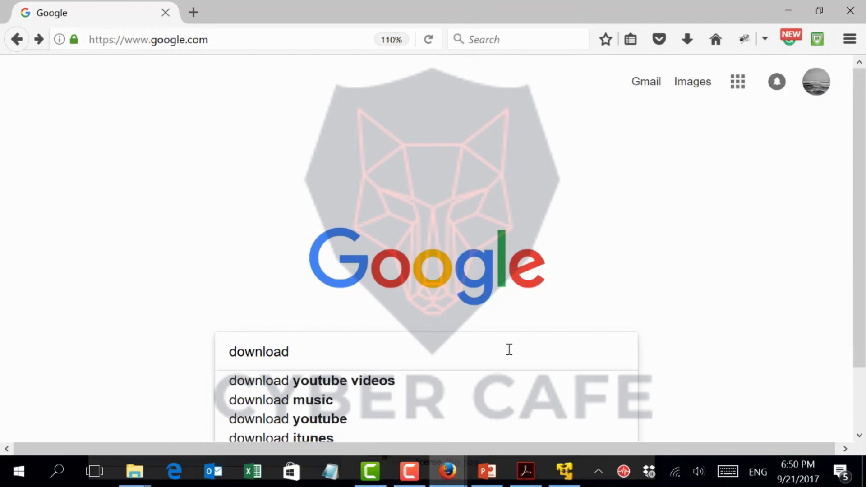
{"action": "type", "text": " vmw"}
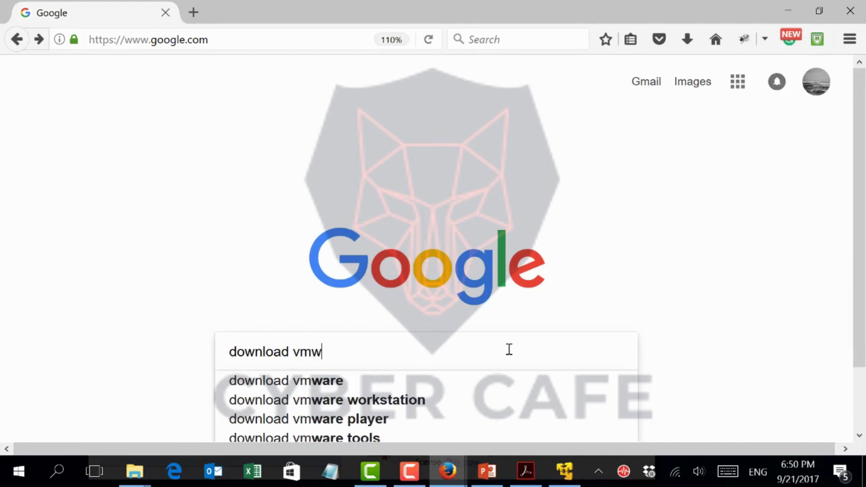
{"action": "type", "text": "are player"}
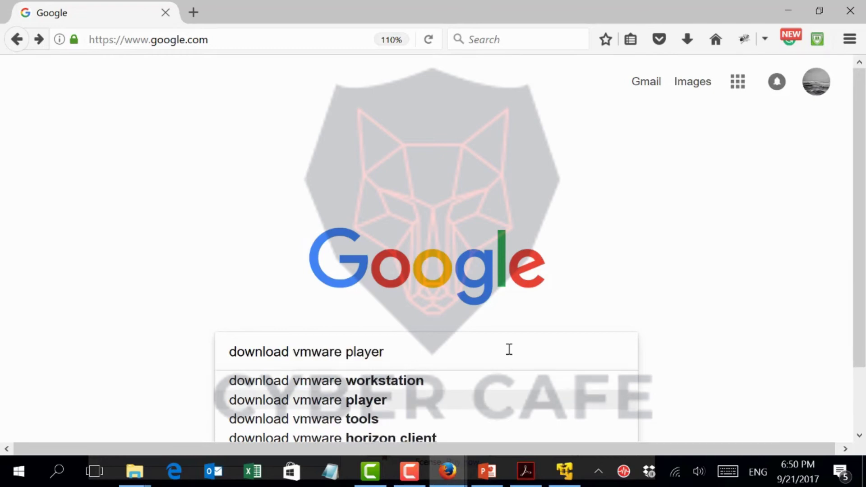
{"action": "key", "text": "Return"}
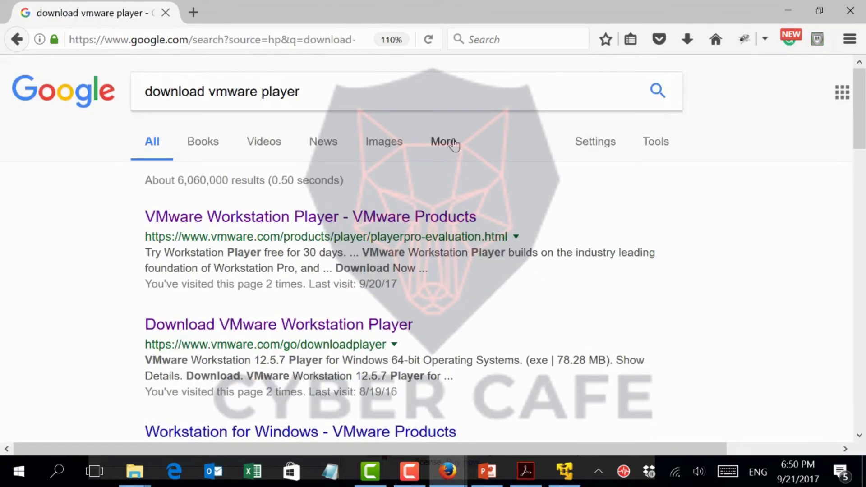
Open the VMware Workstation Player product page from the results and save the VMware Workstation 12.5 Player installer for Windows 64-bit
{"action": "left_click", "coordinate": [208, 221]}
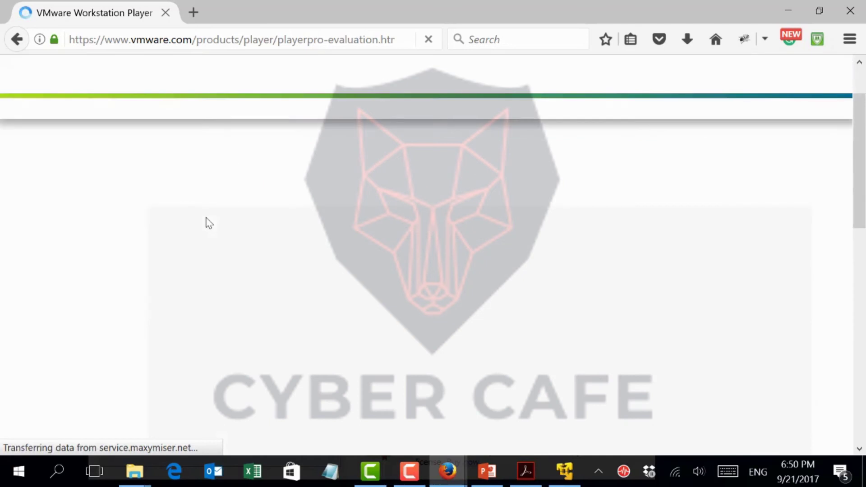
{"action": "scroll", "coordinate": [206, 217], "scroll_direction": "down", "scroll_amount": 8}
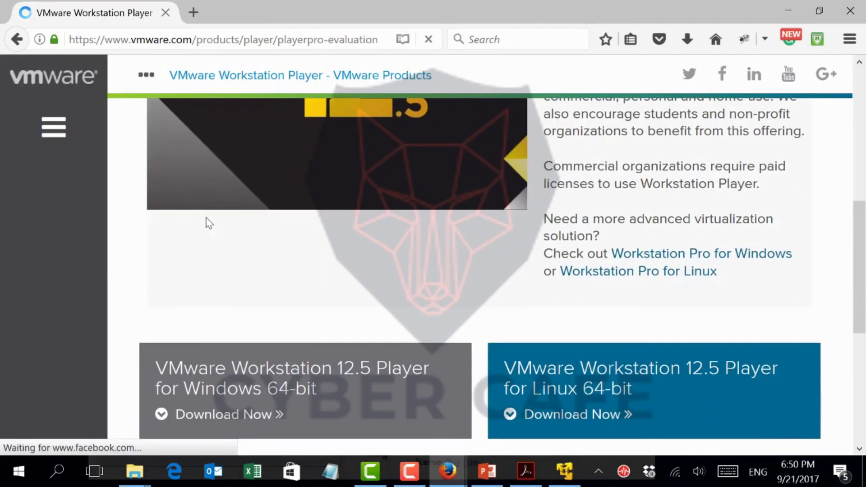
{"action": "scroll", "coordinate": [206, 217], "scroll_direction": "down", "scroll_amount": 2}
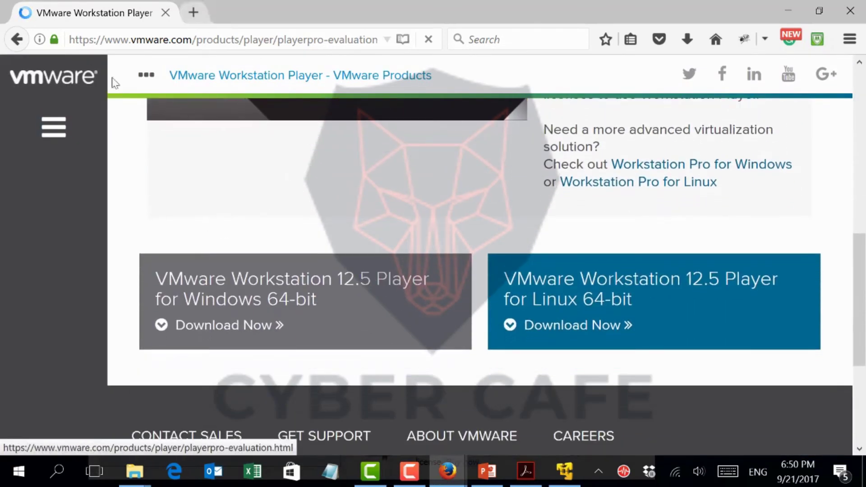
{"action": "scroll", "coordinate": [96, 284], "scroll_direction": "up", "scroll_amount": 2}
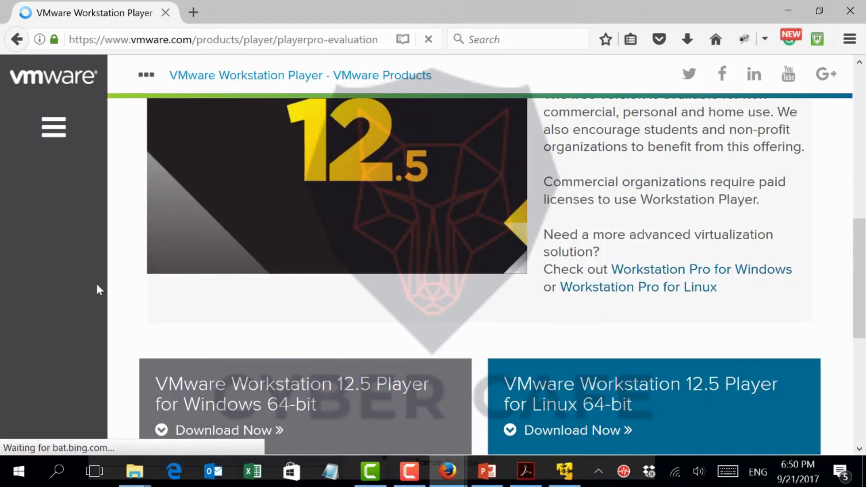
{"action": "scroll", "coordinate": [189, 321], "scroll_direction": "down", "scroll_amount": 2}
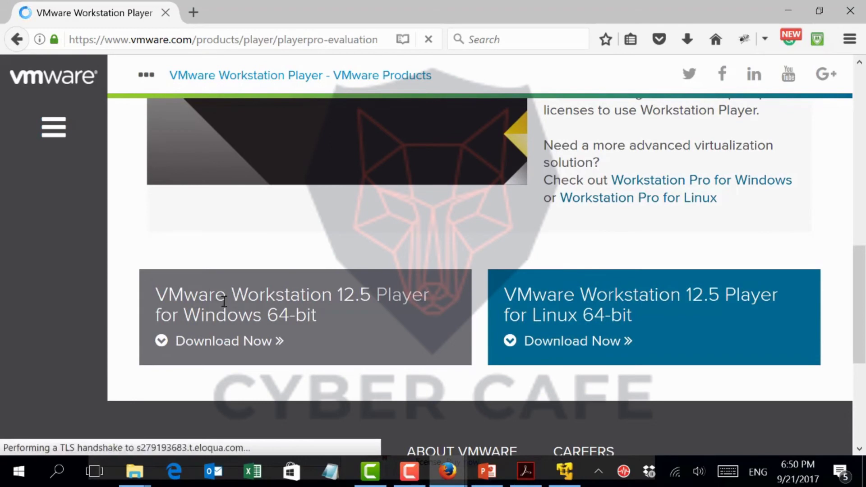
{"action": "left_click", "coordinate": [210, 342]}
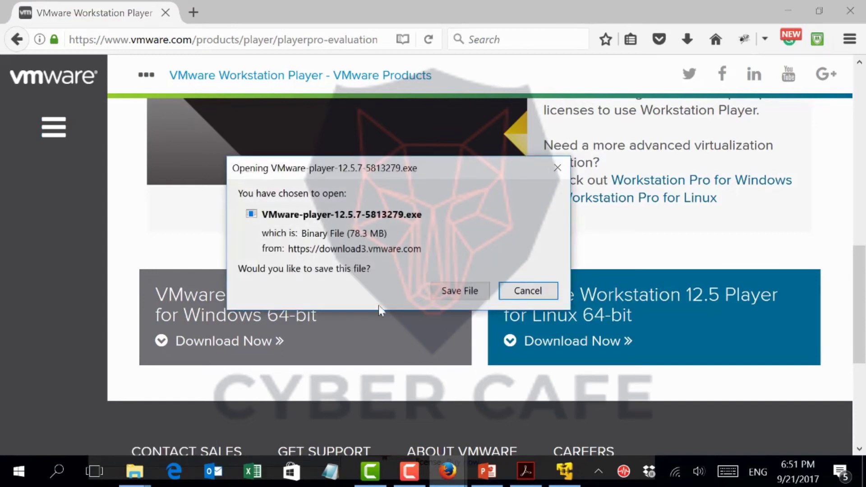
{"action": "left_click", "coordinate": [453, 293]}
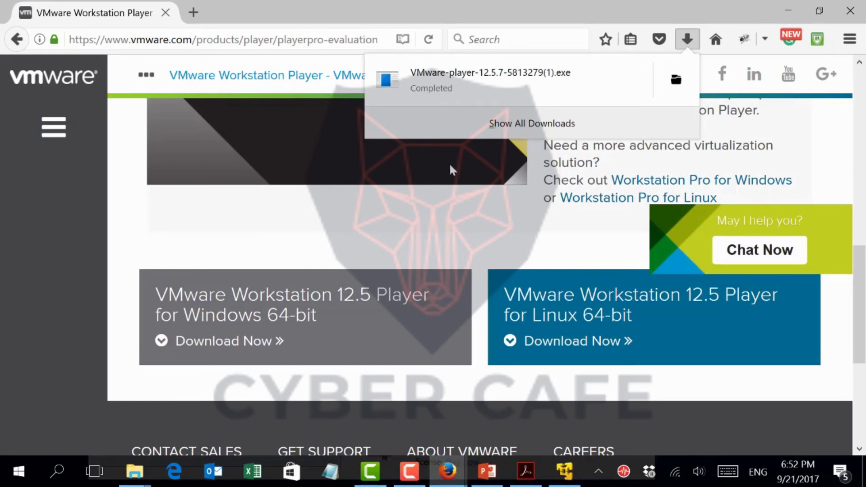
Run the downloaded VMware-player-12.5.7-5813279(1).exe and try to continue past the setup wizard's welcome page
{"action": "left_click", "coordinate": [419, 85]}
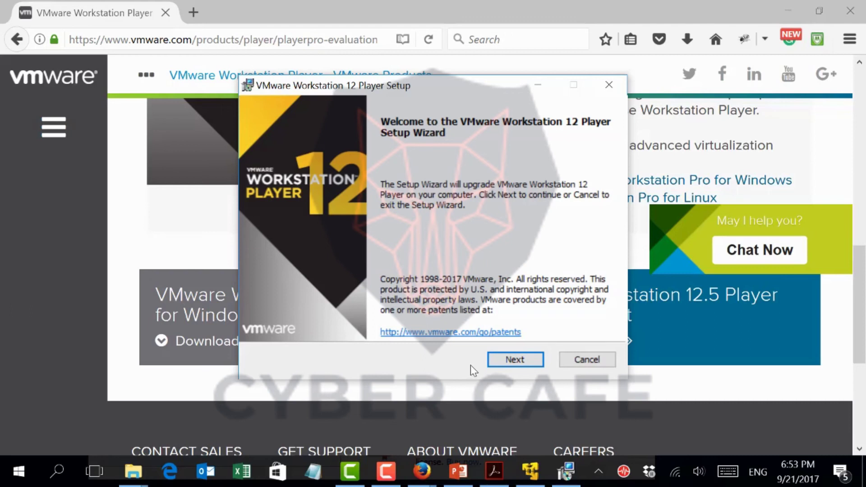
{"action": "left_click", "coordinate": [513, 365]}
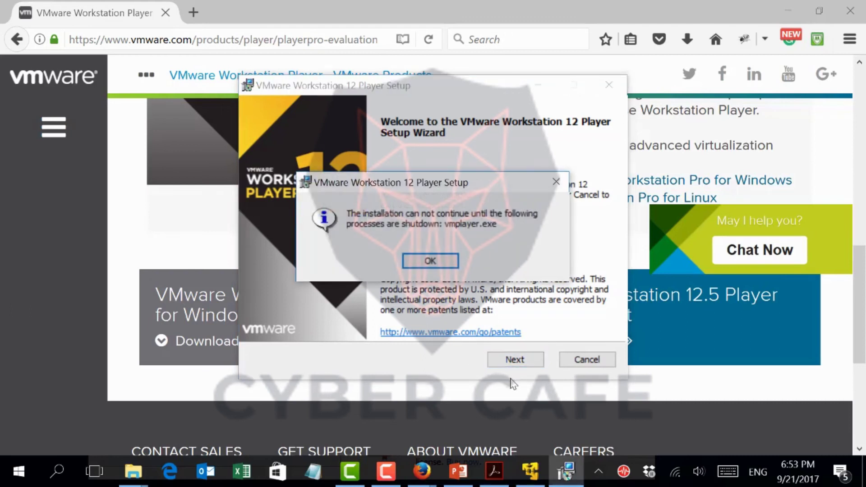
{"action": "left_click", "coordinate": [448, 261]}
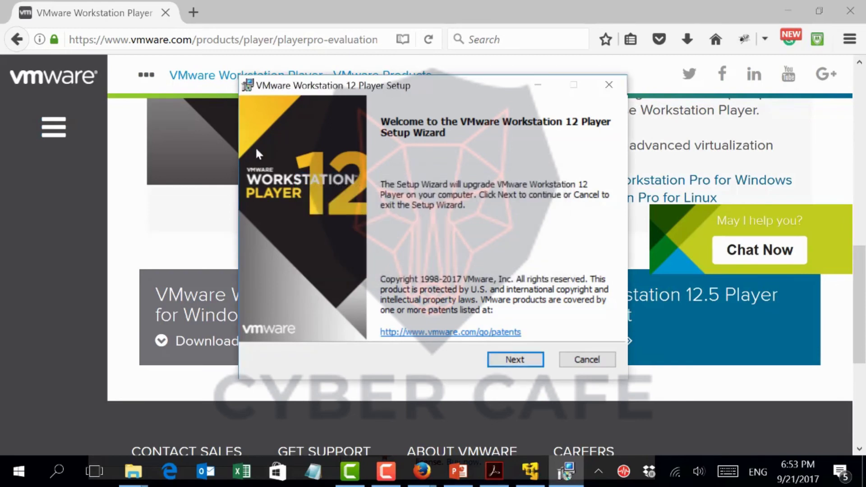
Close the running VMware Workstation 12 Player and continue the setup wizard to the license agreement
{"action": "left_click", "coordinate": [498, 358]}
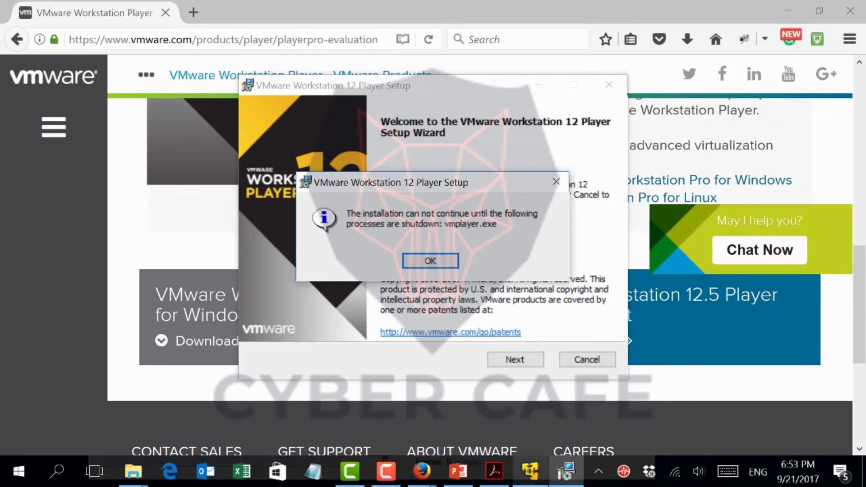
{"action": "left_click", "coordinate": [534, 478]}
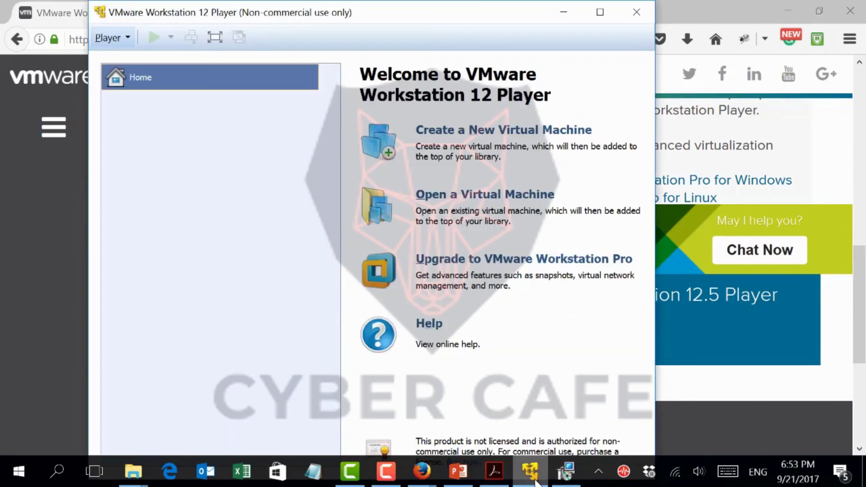
{"action": "left_click", "coordinate": [641, 17]}
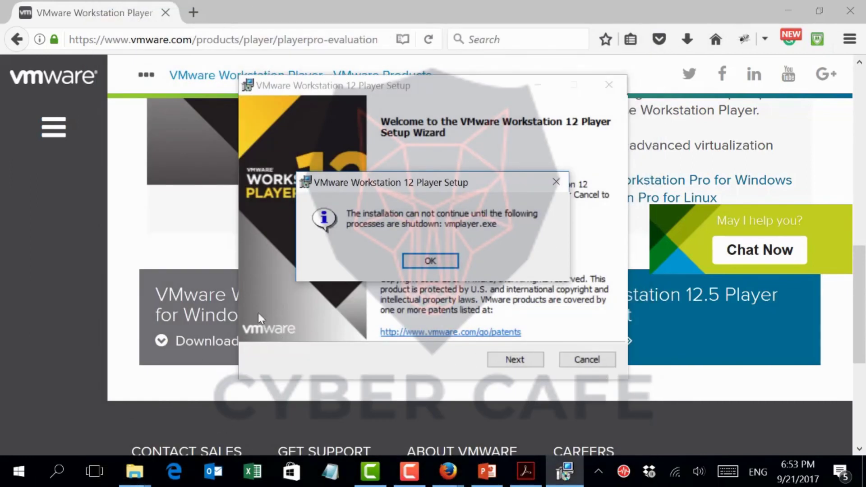
{"action": "left_click", "coordinate": [410, 260]}
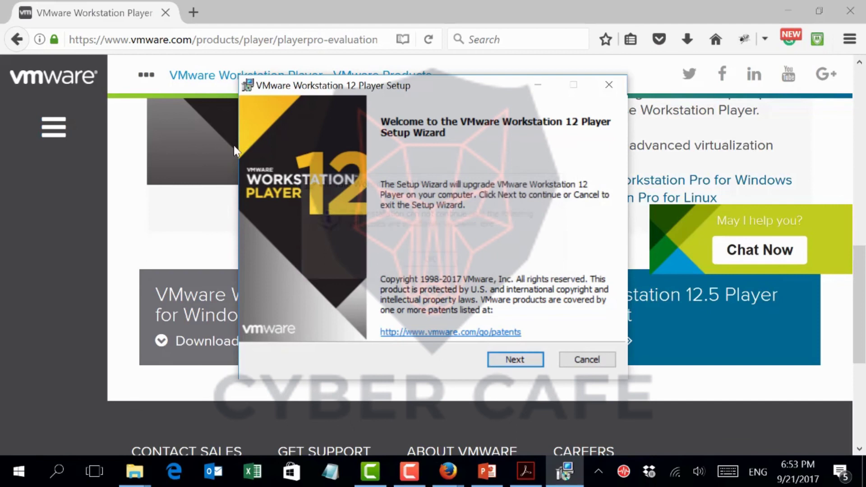
{"action": "left_click", "coordinate": [501, 367]}
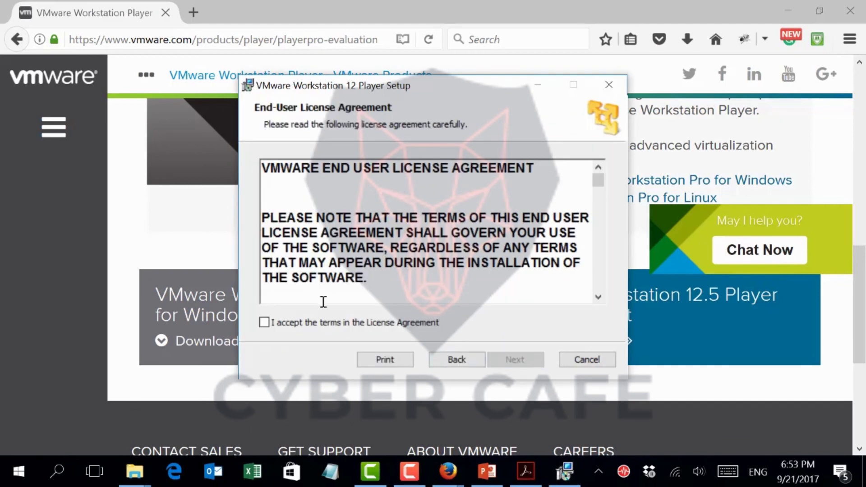
Accept the license agreement terms and keep the default install folder without the Enhanced Keyboard Driver
{"action": "left_click", "coordinate": [264, 322]}
{"action": "left_click", "coordinate": [508, 359]}
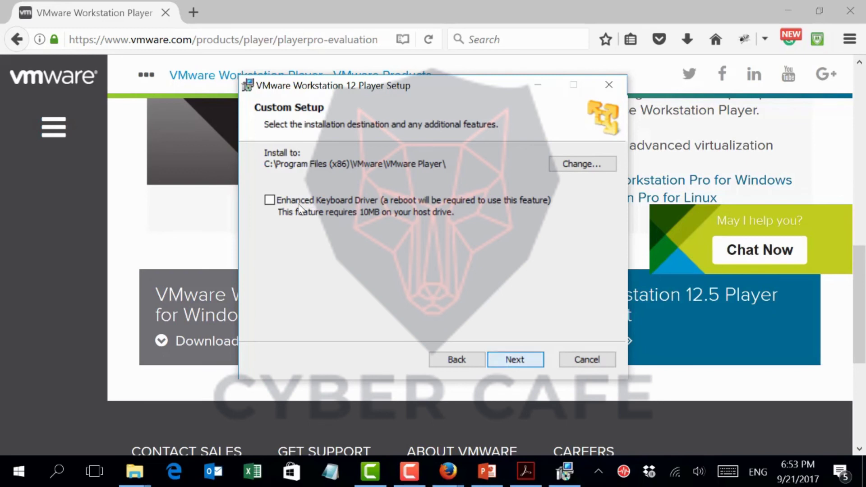
{"action": "key", "text": "Return"}
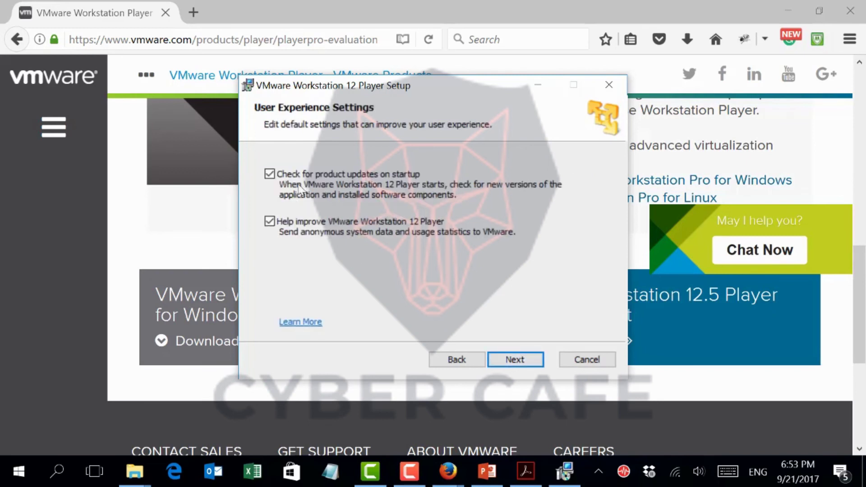
Disable checking for product updates on startup and sending anonymous usage data to VMware, and continue the setup
{"action": "left_click", "coordinate": [270, 174]}
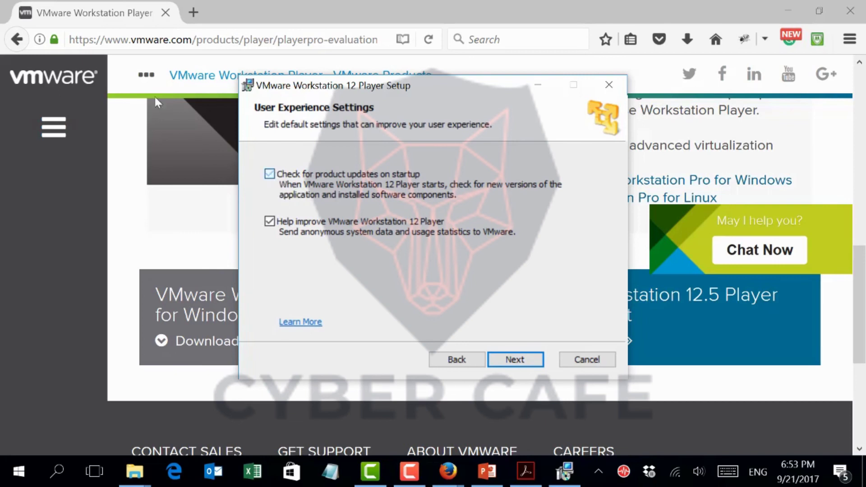
{"action": "left_click", "coordinate": [270, 221]}
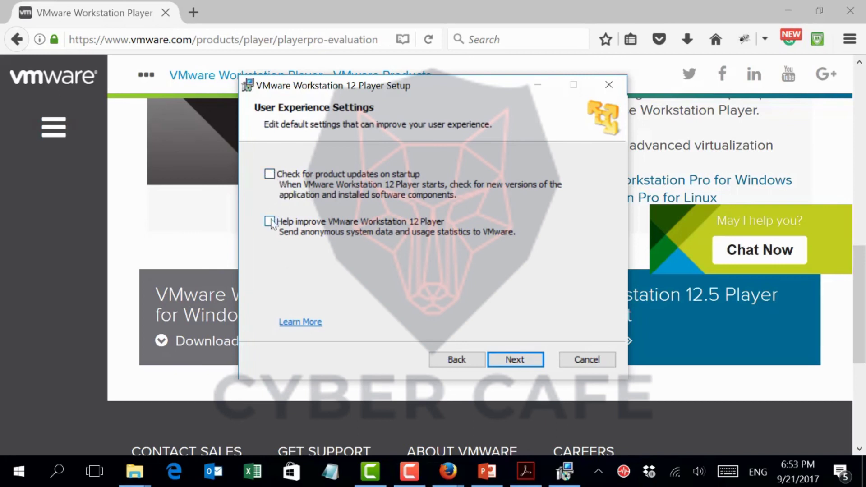
{"action": "left_click", "coordinate": [514, 359]}
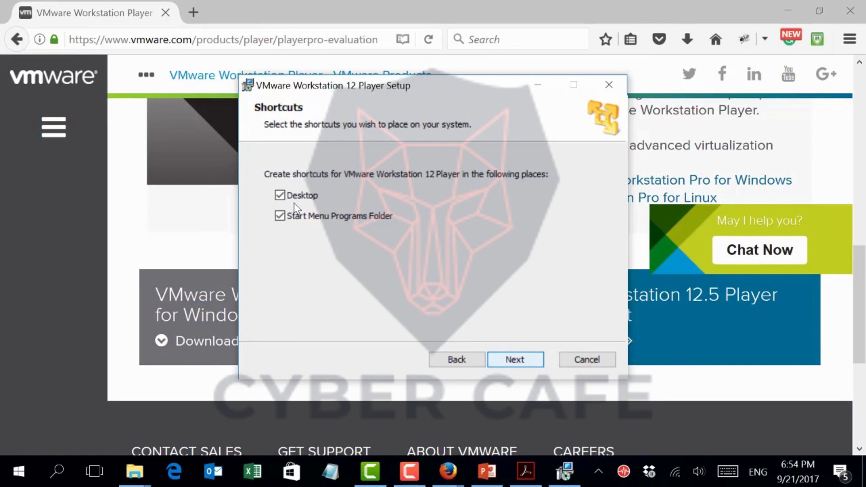
Keep the Desktop and Start Menu Programs Folder shortcuts, and cancel the installation before upgrading, exiting the setup wizard
{"action": "key", "text": "Return"}
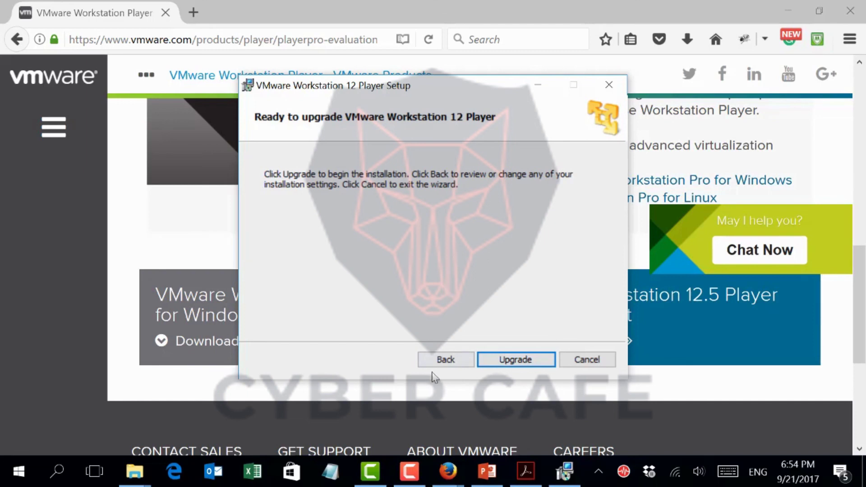
{"action": "left_click", "coordinate": [575, 364]}
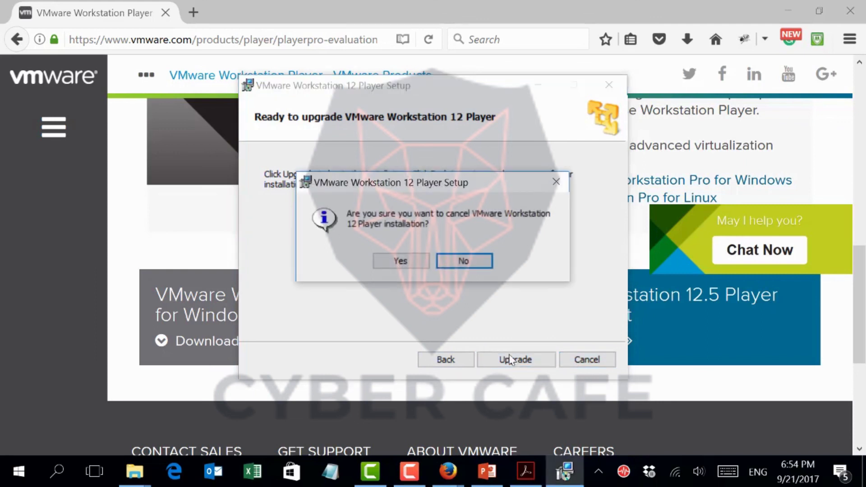
{"action": "left_click", "coordinate": [382, 266]}
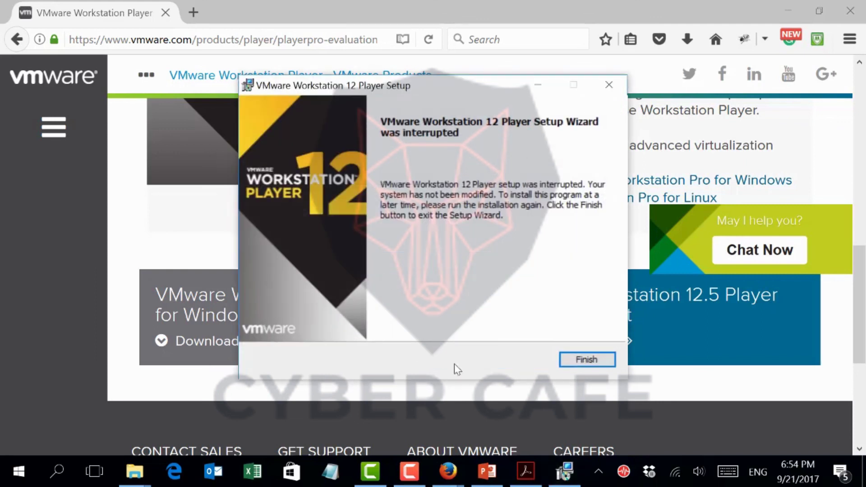
{"action": "left_click", "coordinate": [586, 359]}
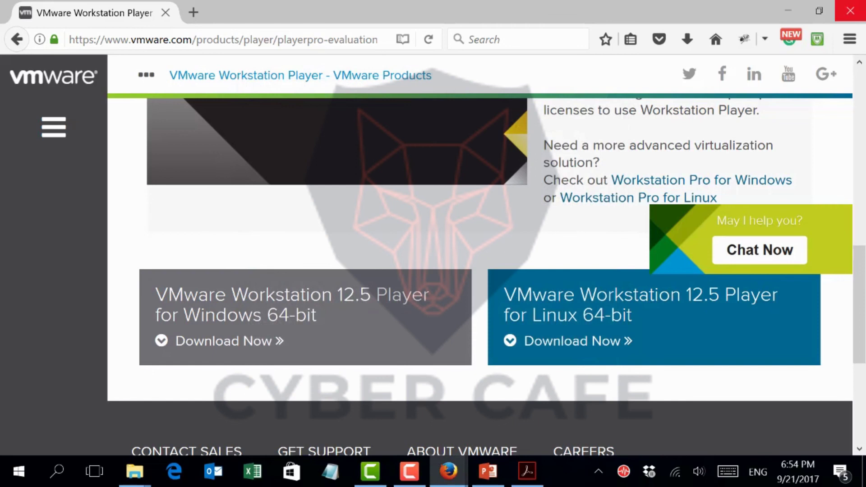
Minimize the browser and presentation windows, and launch VMware Workstation 12 Player from the desktop, moving its window higher on the screen
{"action": "left_click", "coordinate": [786, 11]}
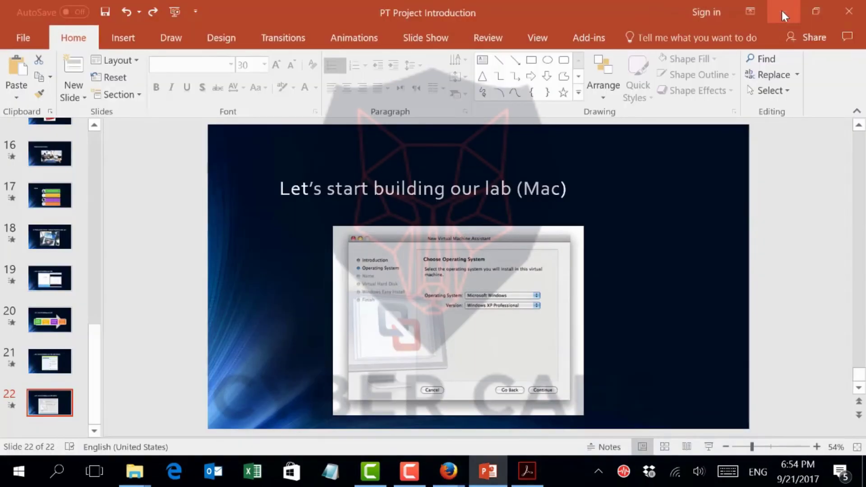
{"action": "left_click", "coordinate": [782, 13]}
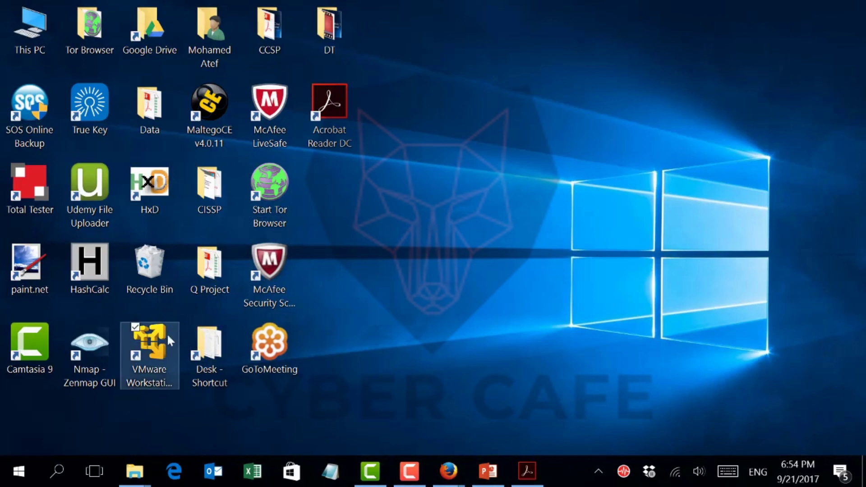
{"action": "left_click", "coordinate": [160, 351]}
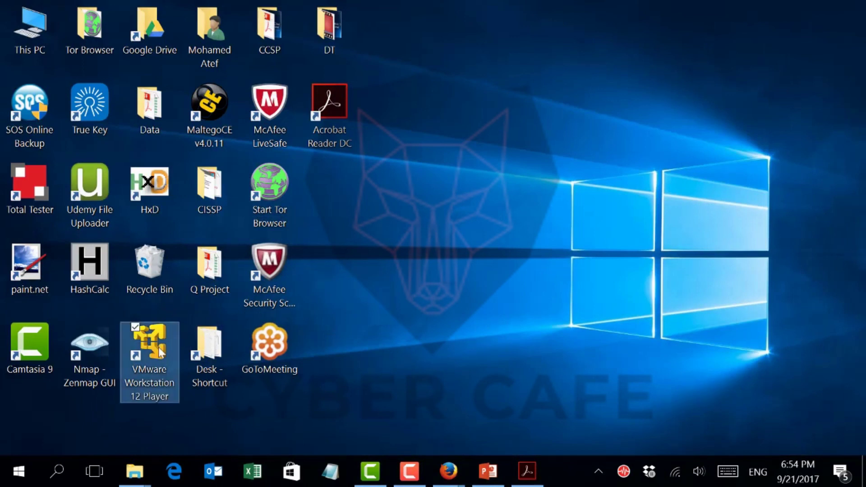
{"action": "double_click", "coordinate": [159, 349]}
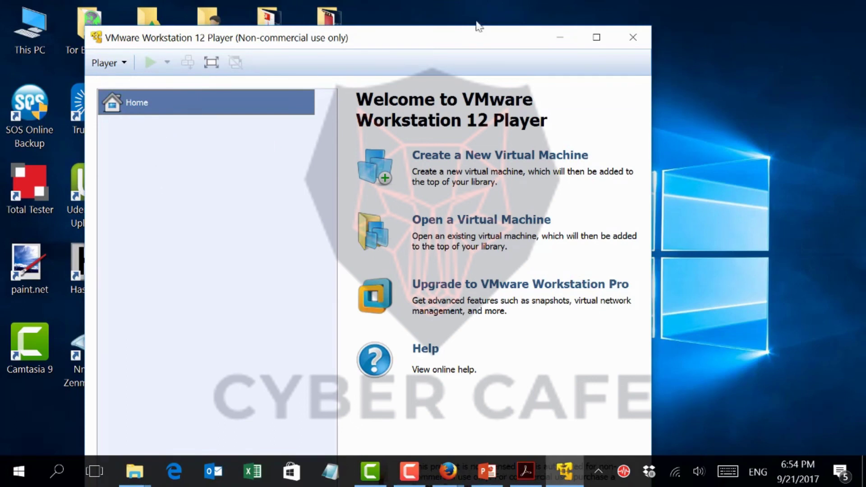
{"action": "left_click_drag", "start_coordinate": [412, 45], "coordinate": [459, 5]}
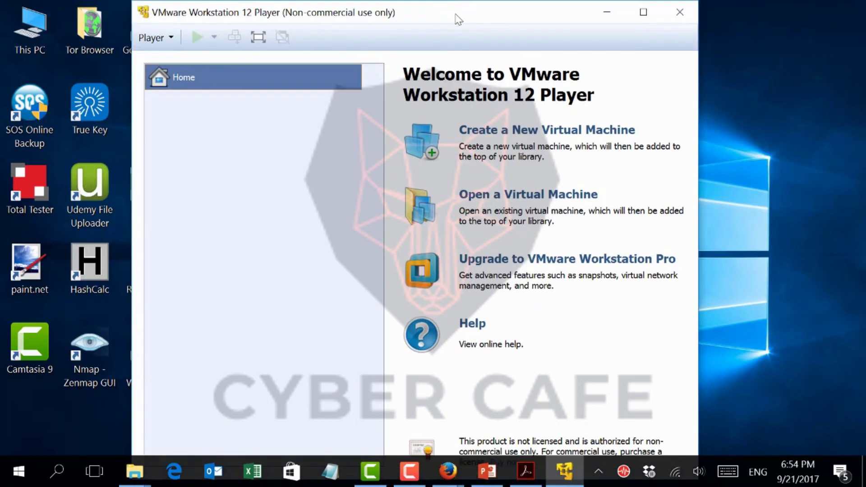